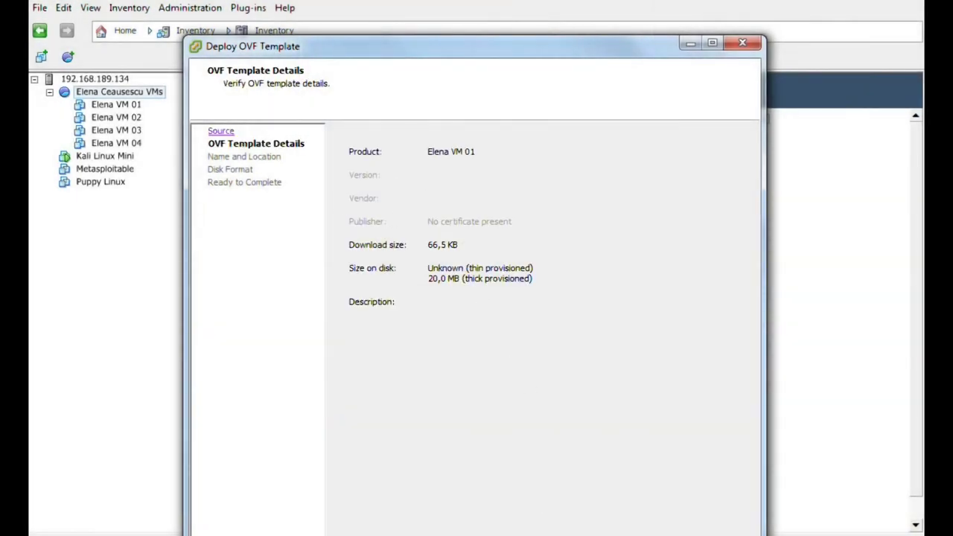
Deploy the Elena VM 01 OVF template as a new virtual machine named Elena VM 05 with thin provisioned disks
key("Return")
left_click(436, 147)
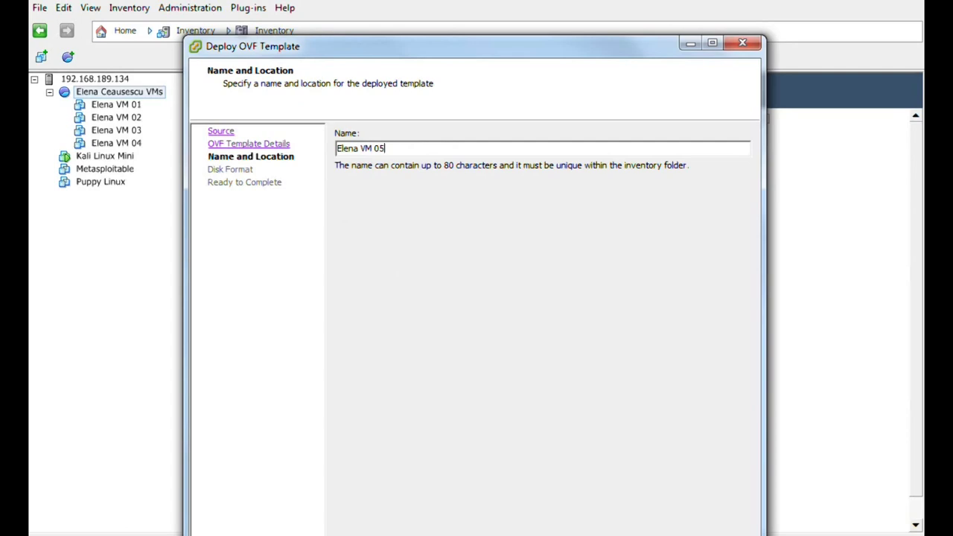
key("Return")
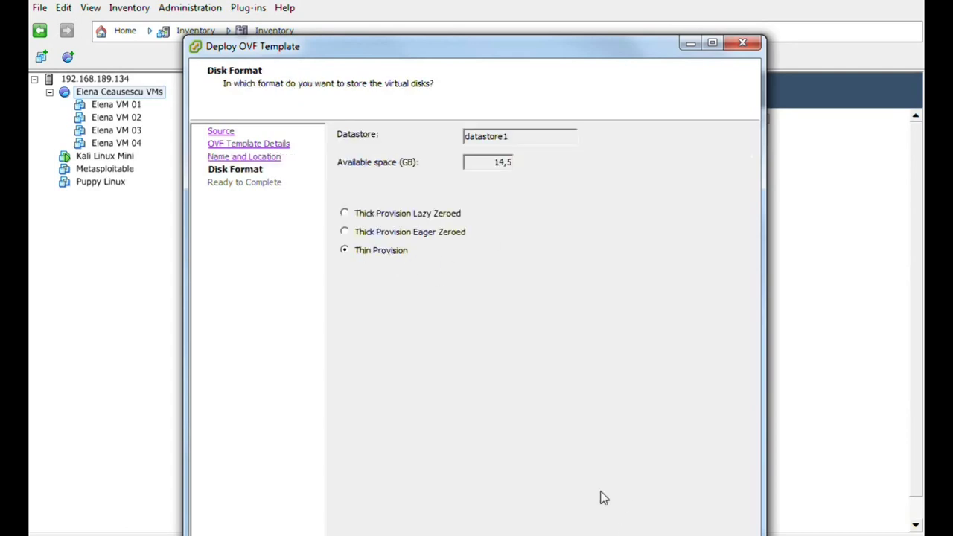
key("Return")
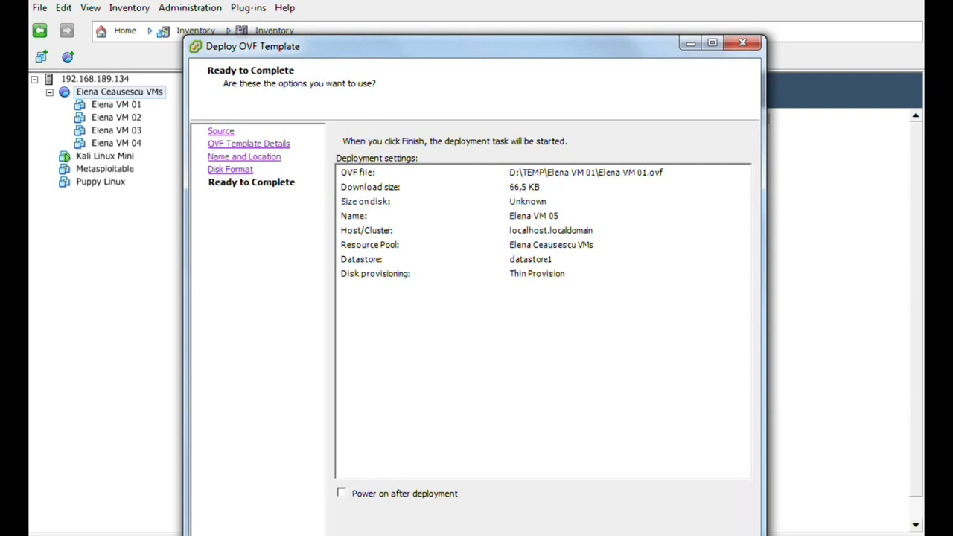
left_click(660, 502)
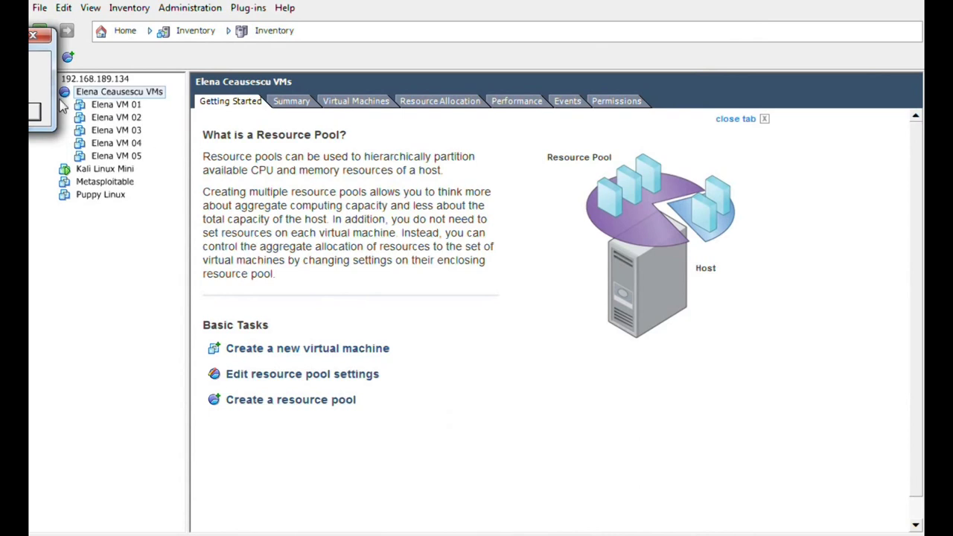
Deploy the same OVF template again as Elena VM 06, using Thin Provision as the disk format
left_click(39, 7)
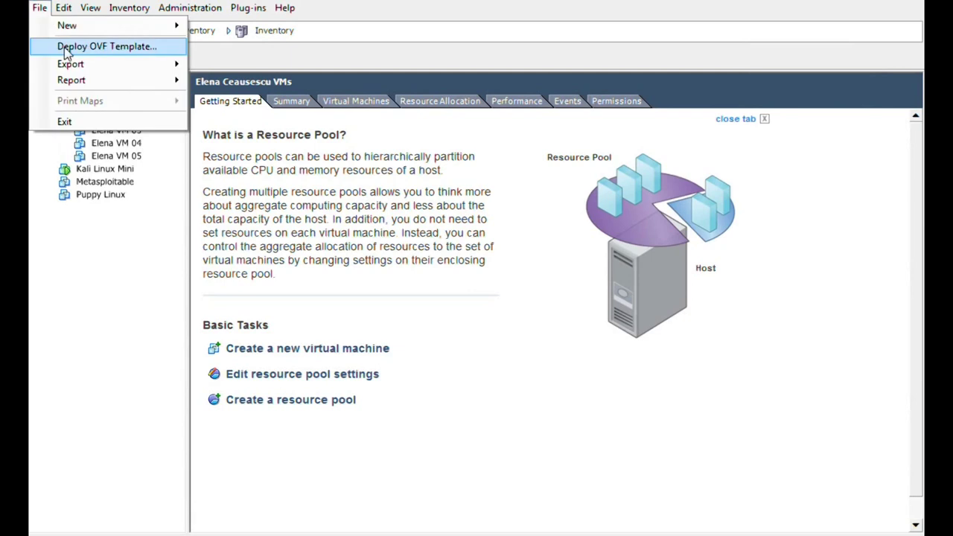
left_click(82, 48)
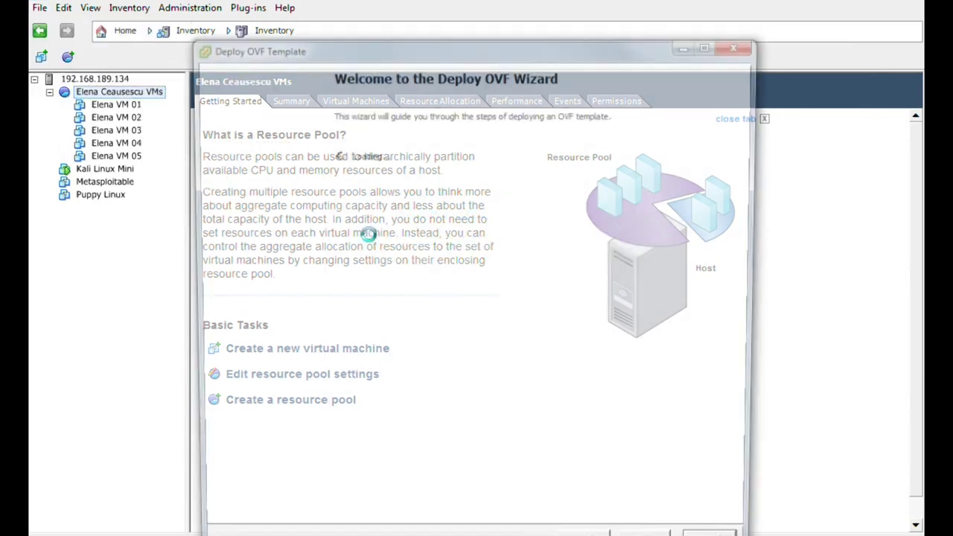
key("Return")
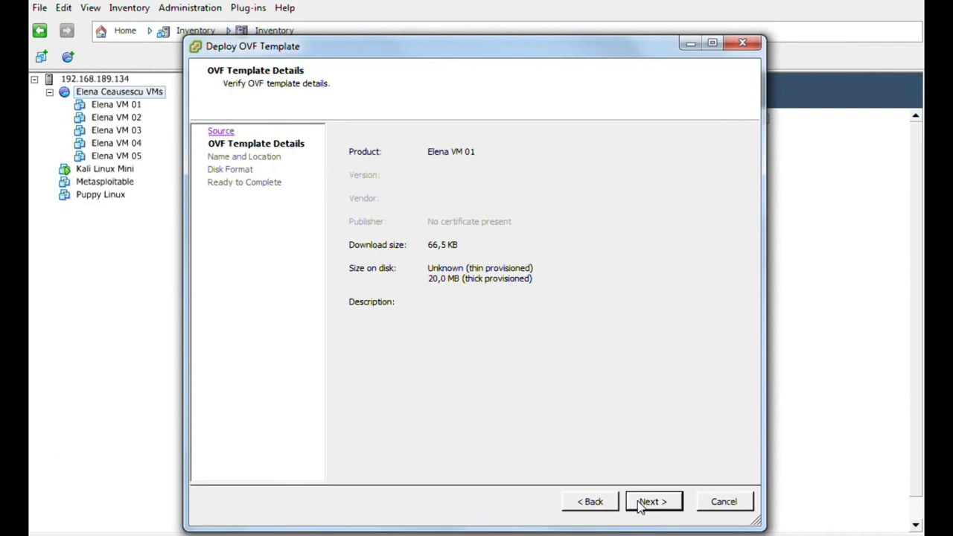
left_click(653, 503)
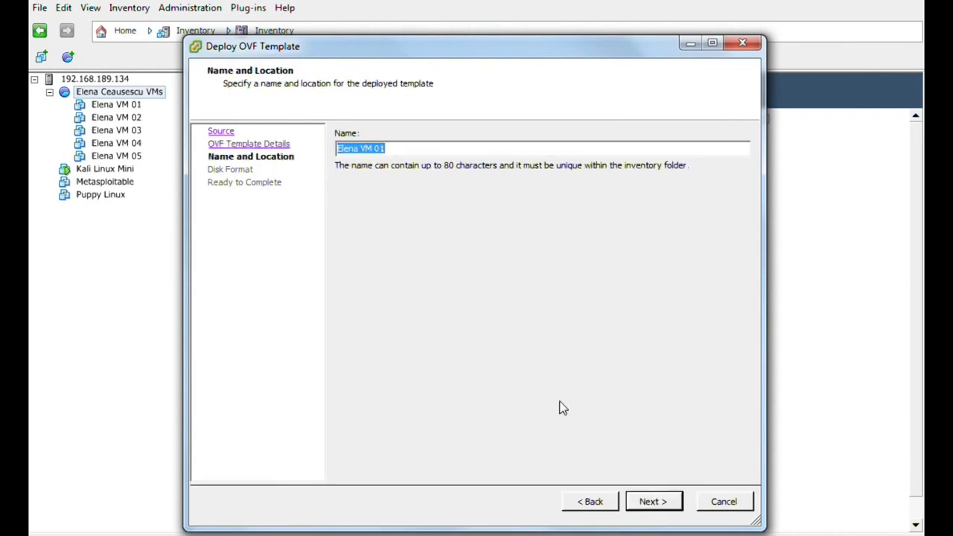
left_click(420, 146)
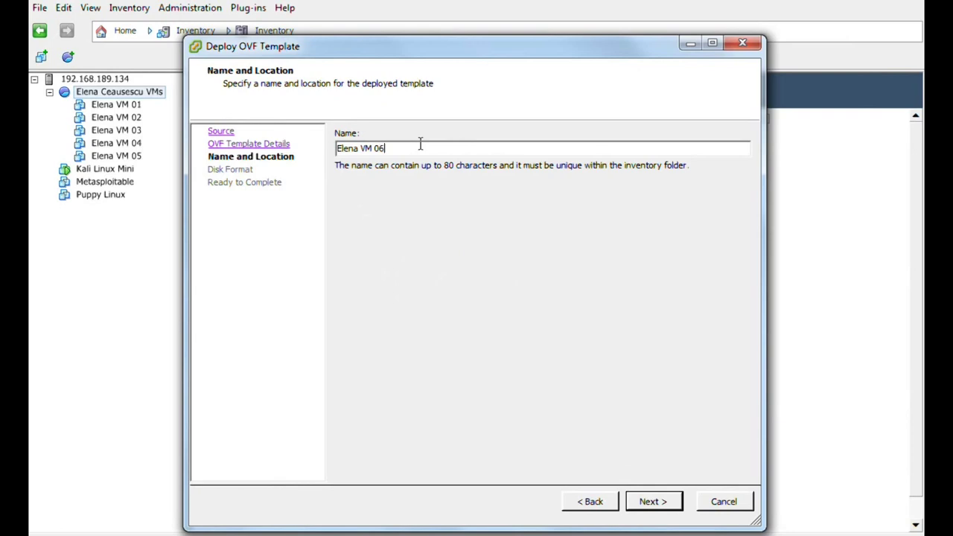
left_click(670, 504)
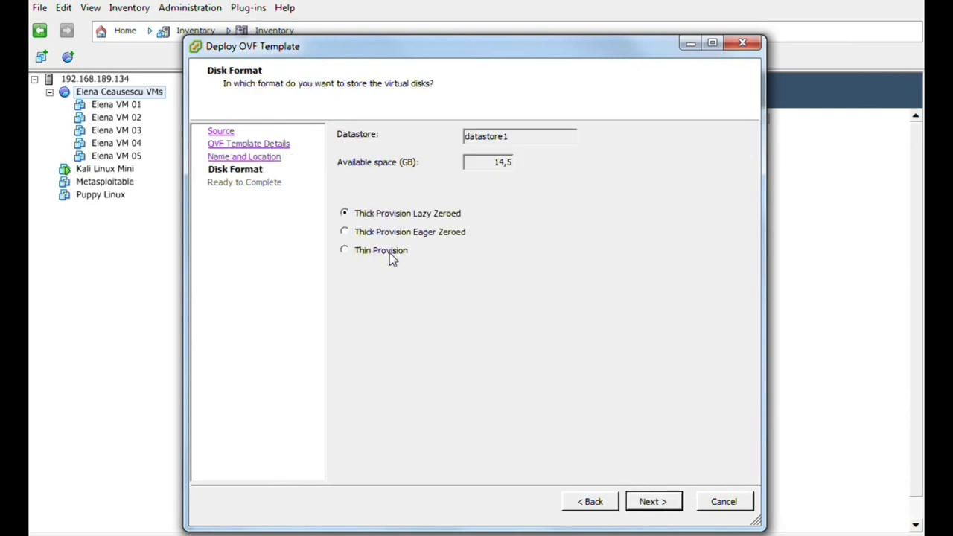
left_click(659, 503)
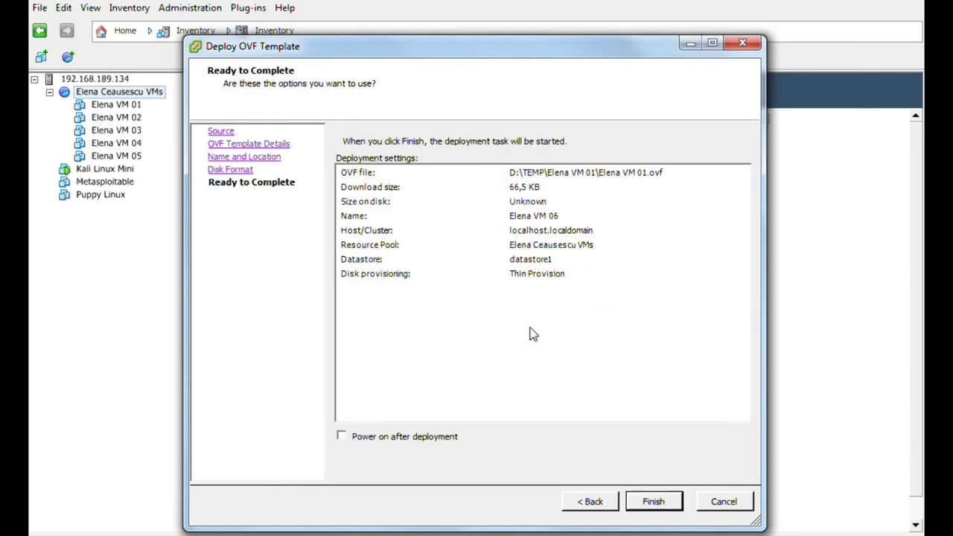
left_click(656, 506)
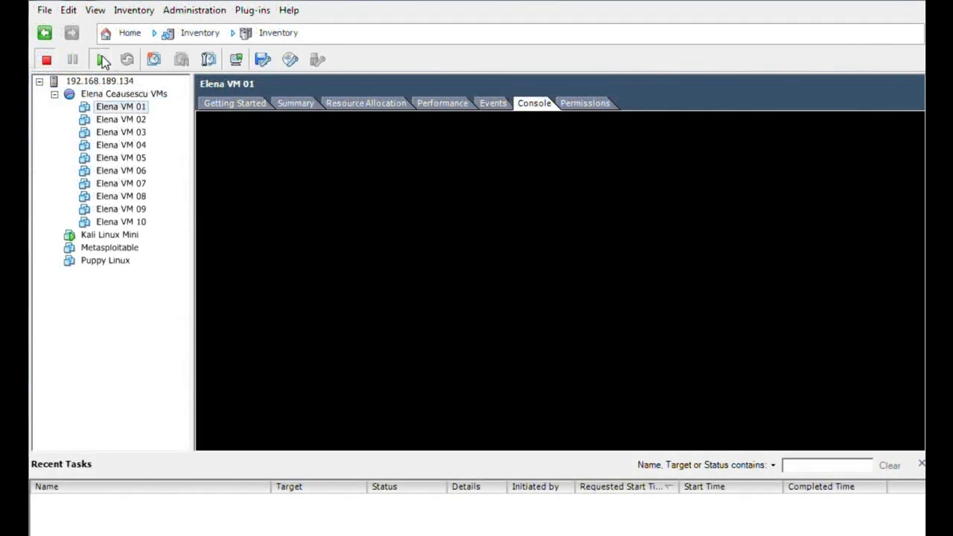
Power on the virtual machines Elena VM 01, 02, 03 and 04 one after another
left_click(102, 59)
left_click(122, 120)
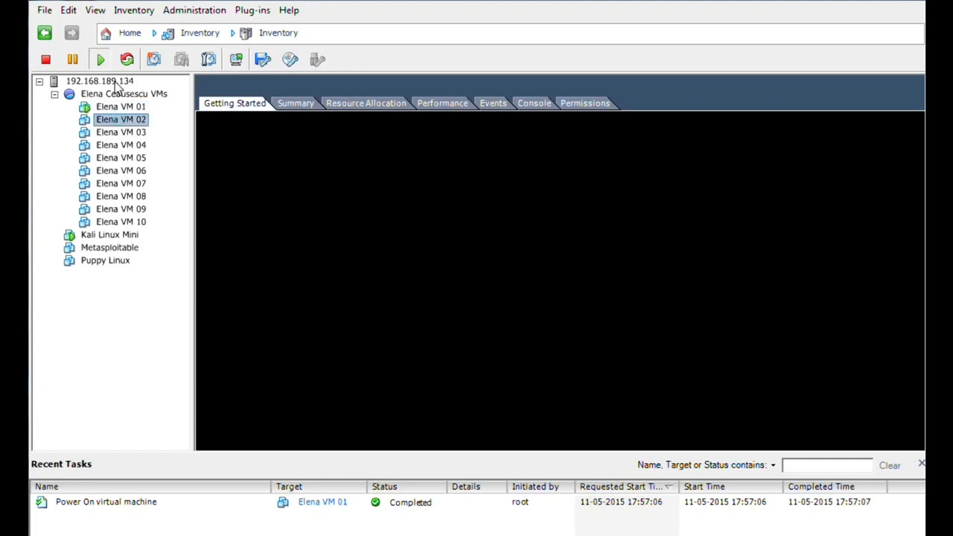
left_click(99, 59)
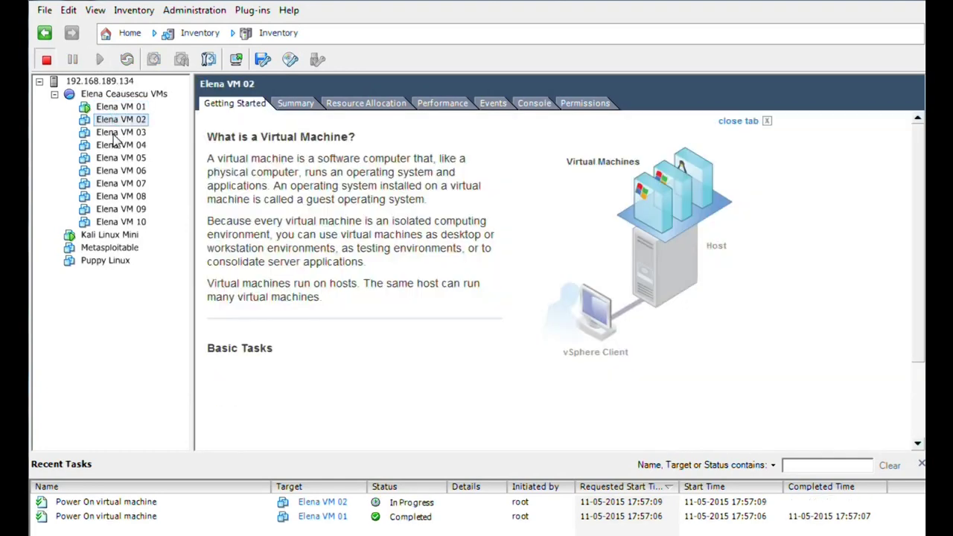
left_click(117, 132)
left_click(100, 60)
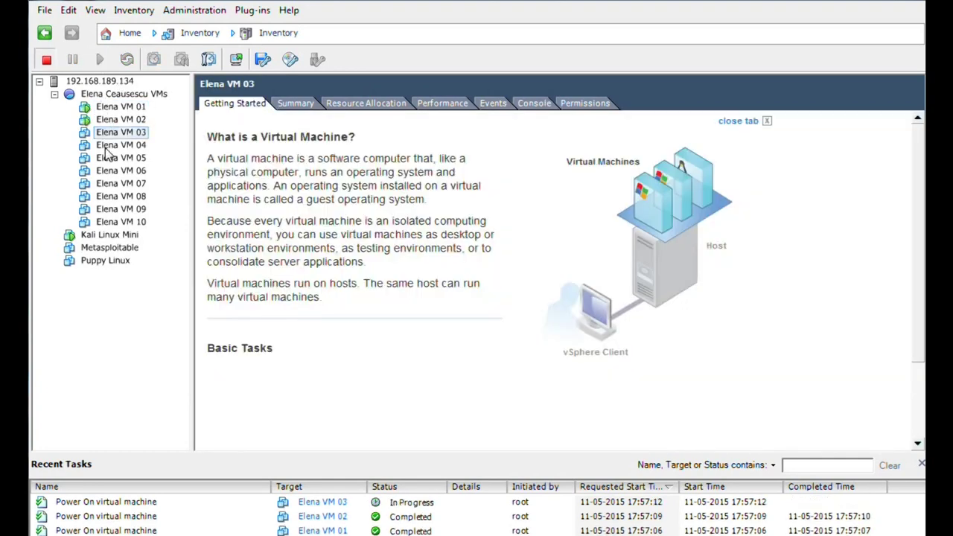
left_click(109, 146)
left_click(100, 60)
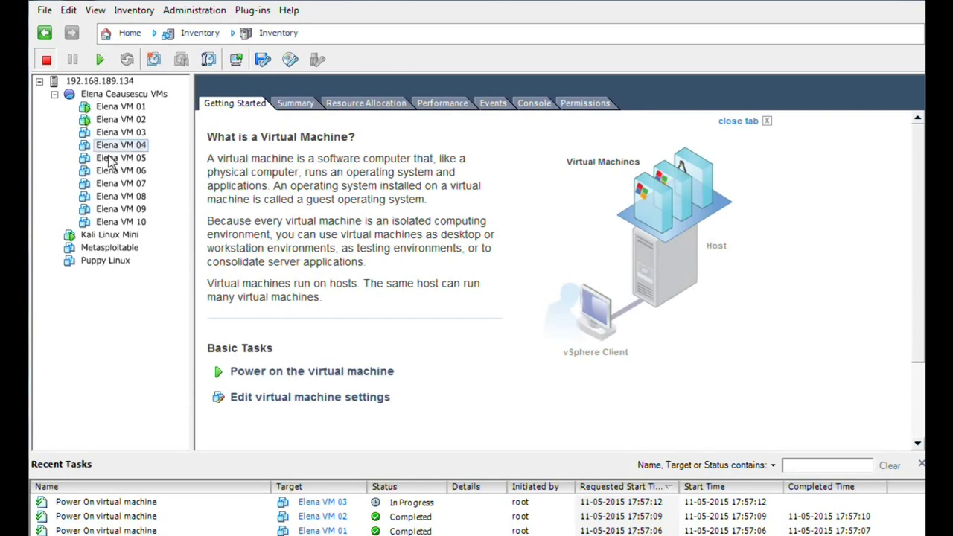
Power on the virtual machines Elena VM 05, 06 and 07
left_click(115, 159)
left_click(99, 60)
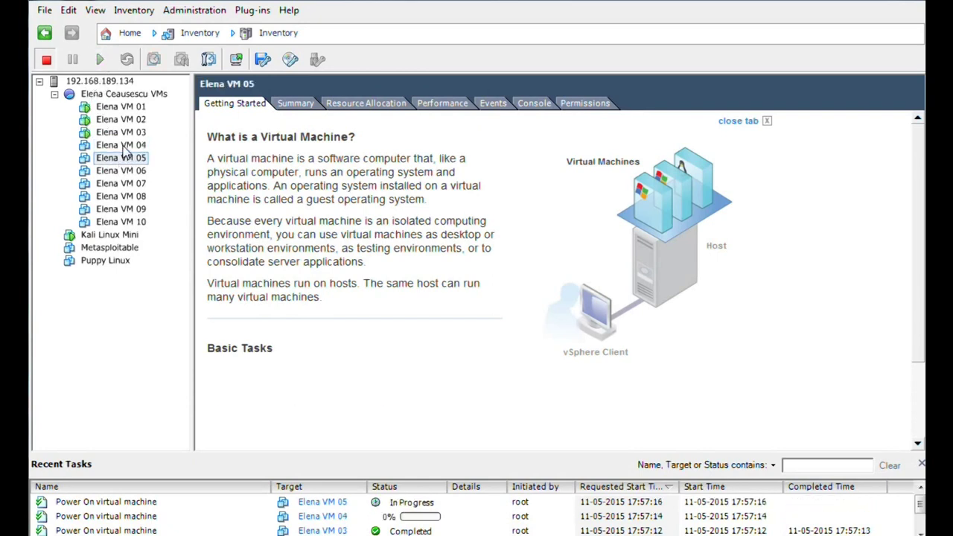
left_click(125, 174)
key("ctrl+b")
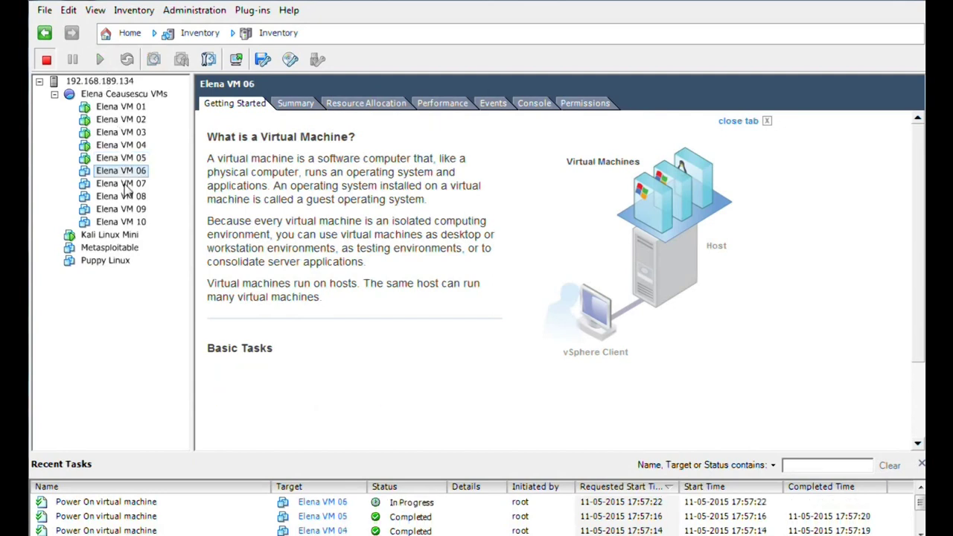
left_click(125, 184)
left_click(104, 59)
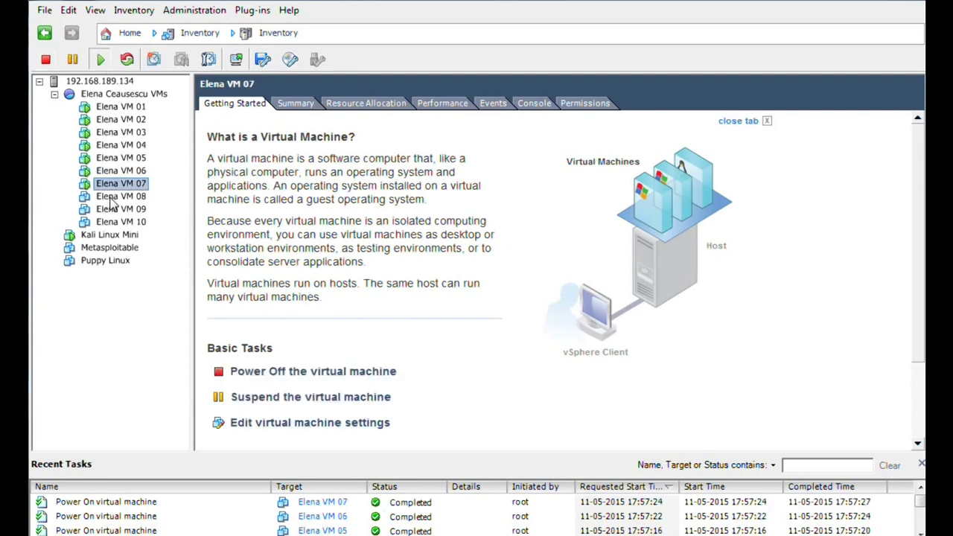
Try to power on Elena VM 08 and move the error dialog aside
left_click(109, 196)
left_click(98, 59)
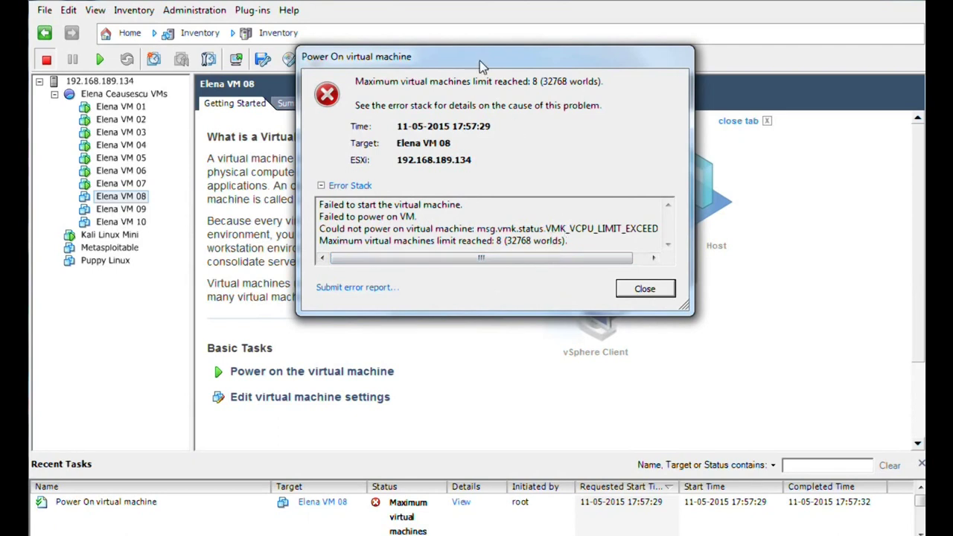
left_click_drag(500, 61, 369, 41)
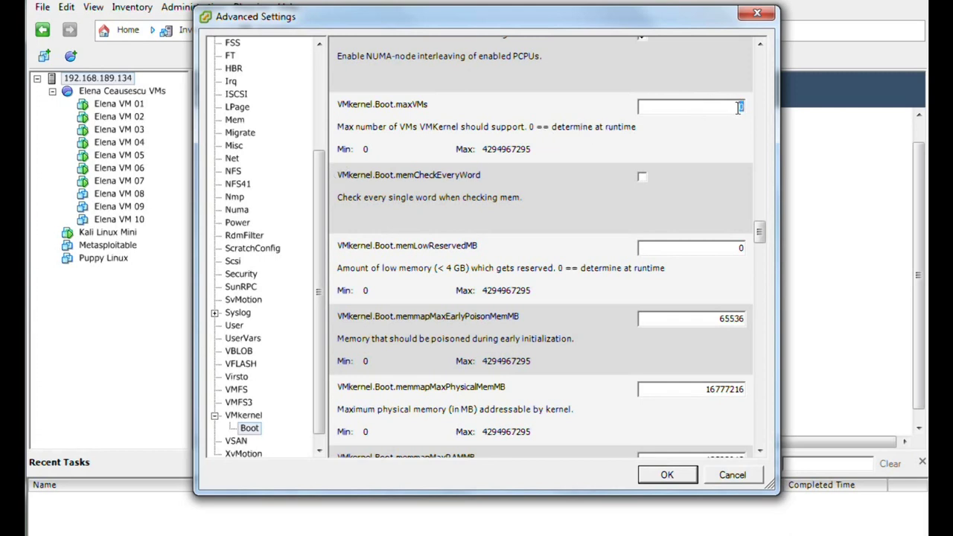
Raise the host's VMkernel.Boot.maxVMs advanced setting and reboot the host without entering maintenance mode
type("2")
left_click(666, 475)
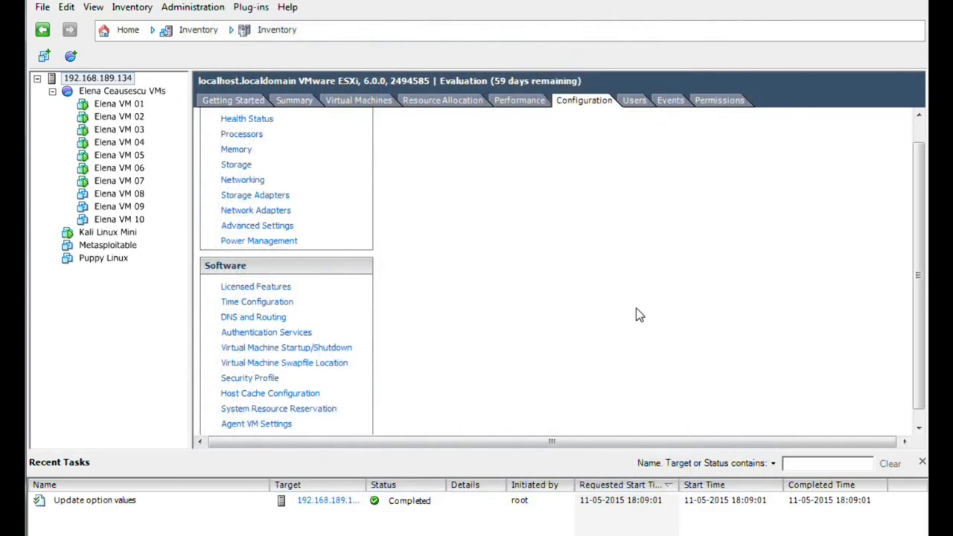
right_click(96, 86)
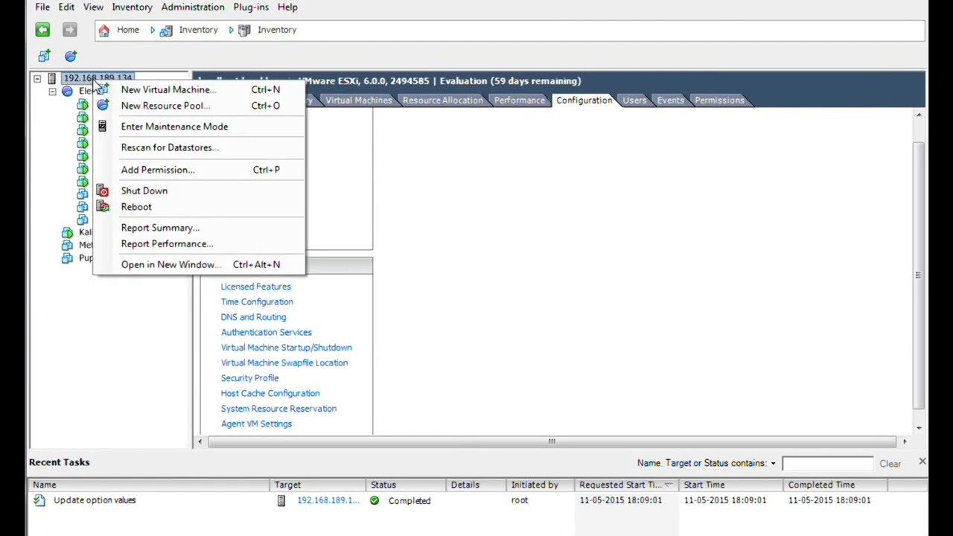
left_click(137, 207)
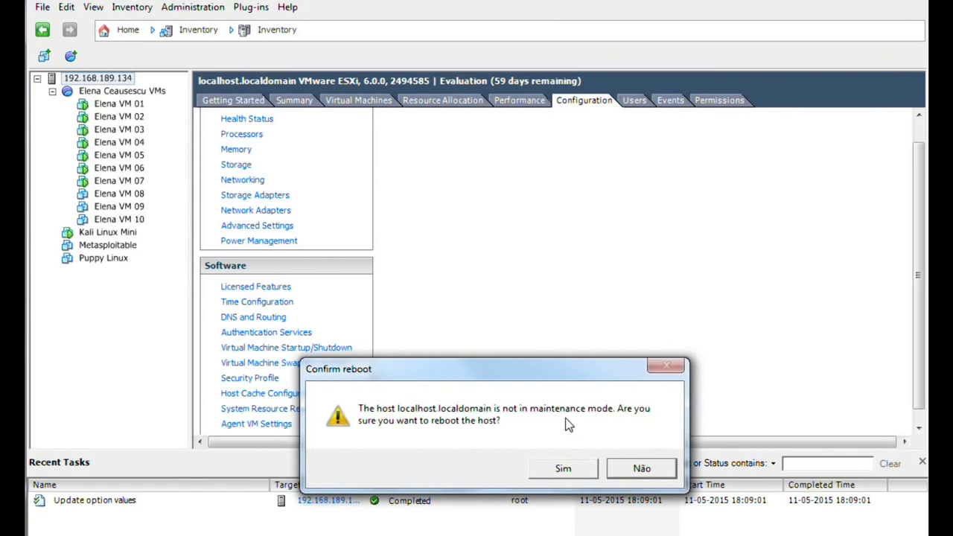
left_click(564, 469)
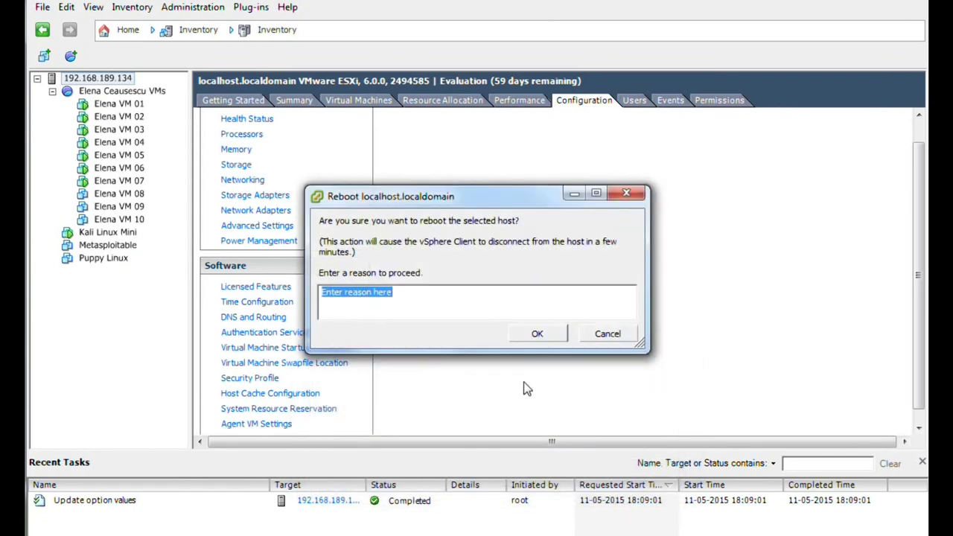
left_click(535, 335)
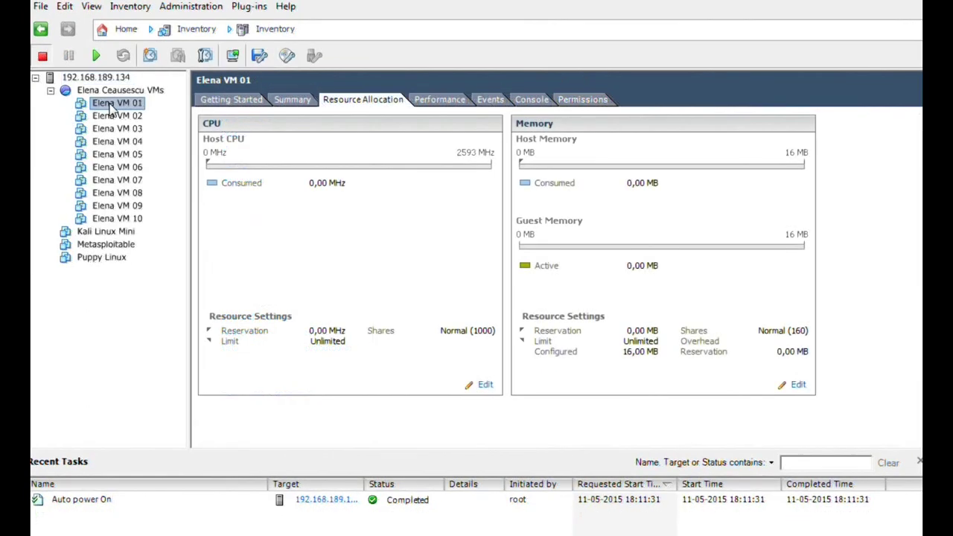
Power on Elena VM 01 through Elena VM 04 again on the rebooted host
left_click(96, 55)
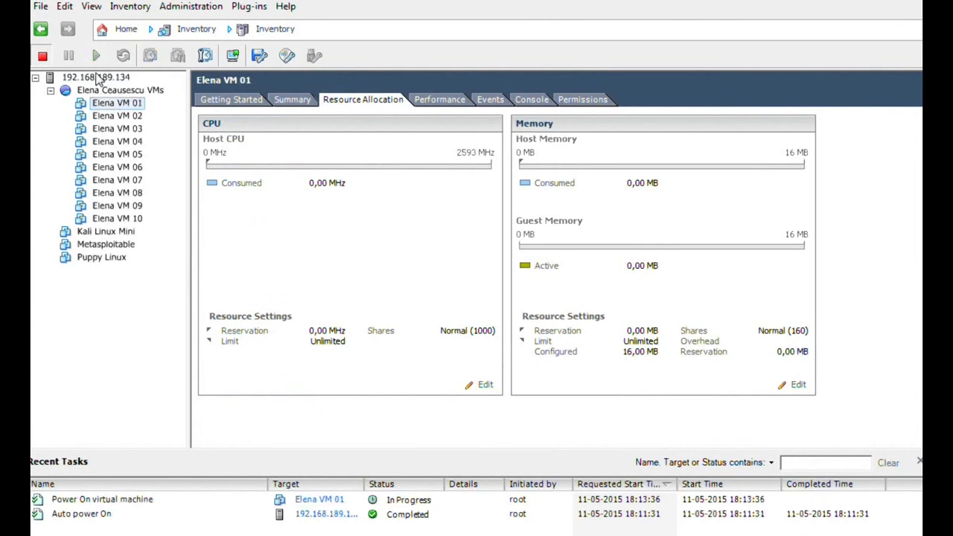
left_click(109, 116)
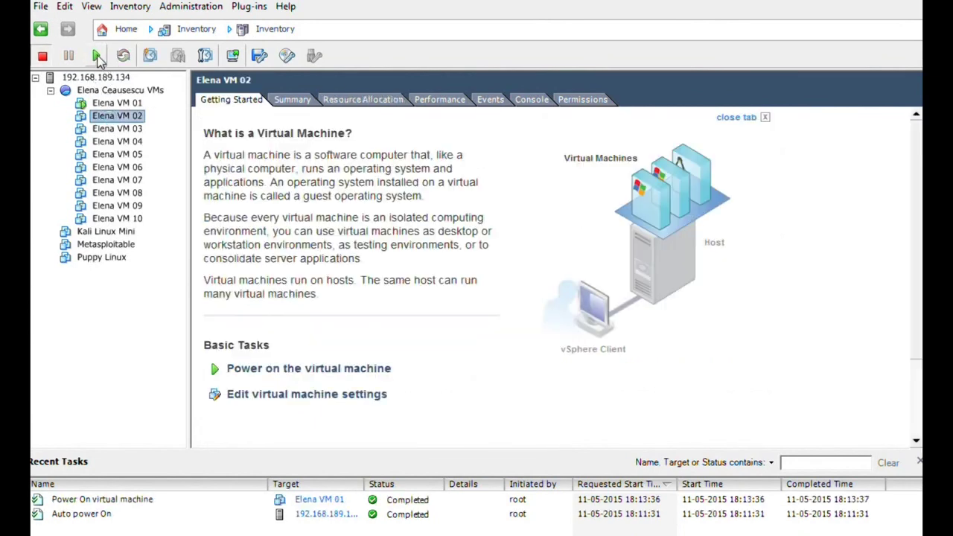
key("ctrl+b")
key("Down")
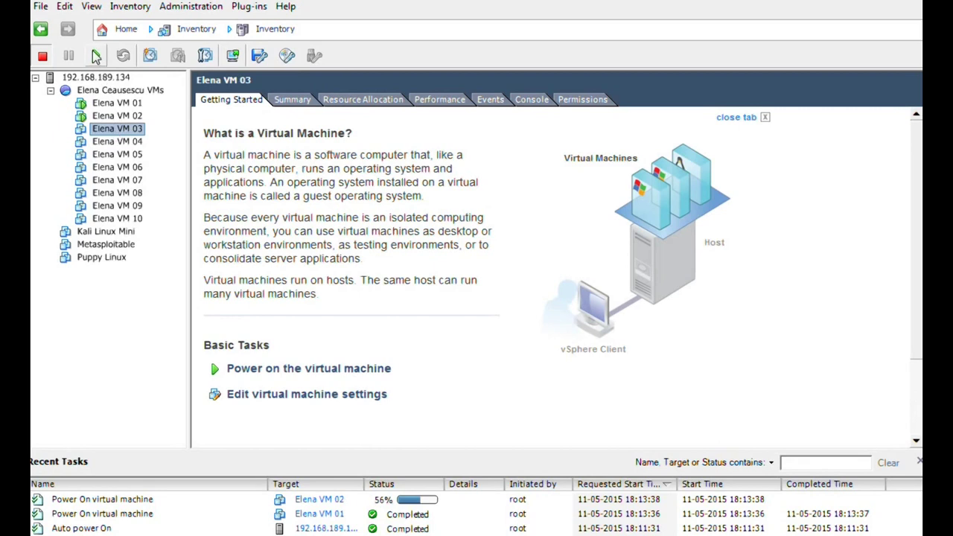
key("ctrl+b")
left_click(116, 144)
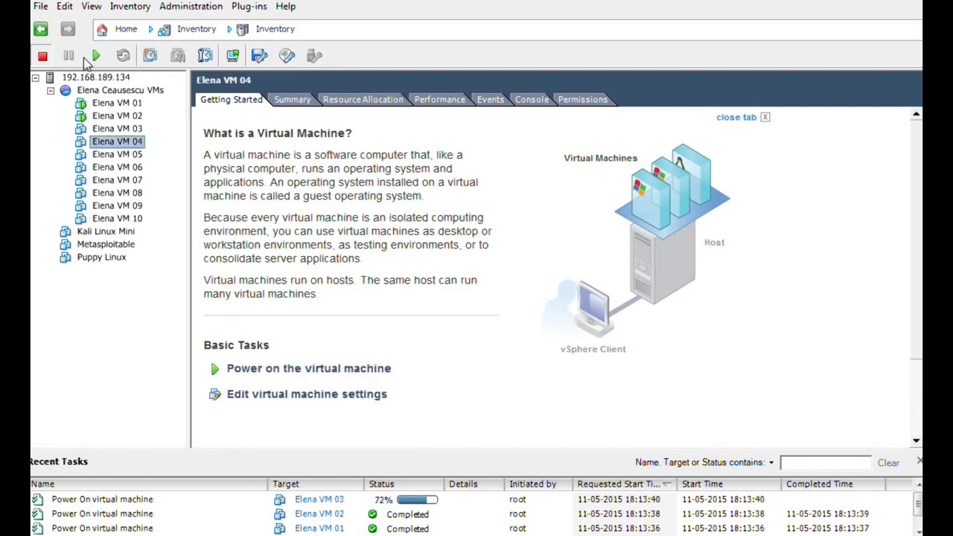
left_click(97, 56)
Power on the virtual machines Elena VM 05, Elena VM 06 and Elena VM 07 on the rebooted host
key("Down")
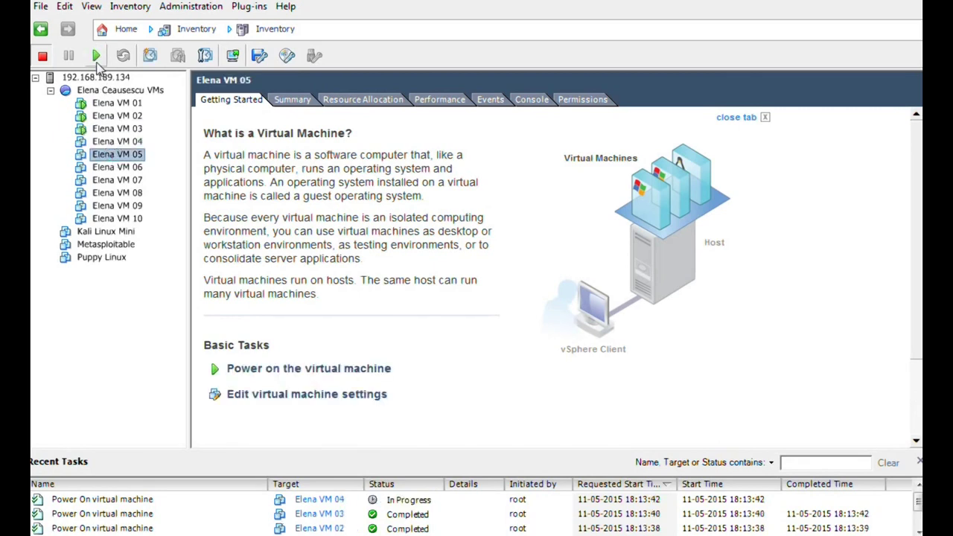
left_click(97, 56)
key("Down")
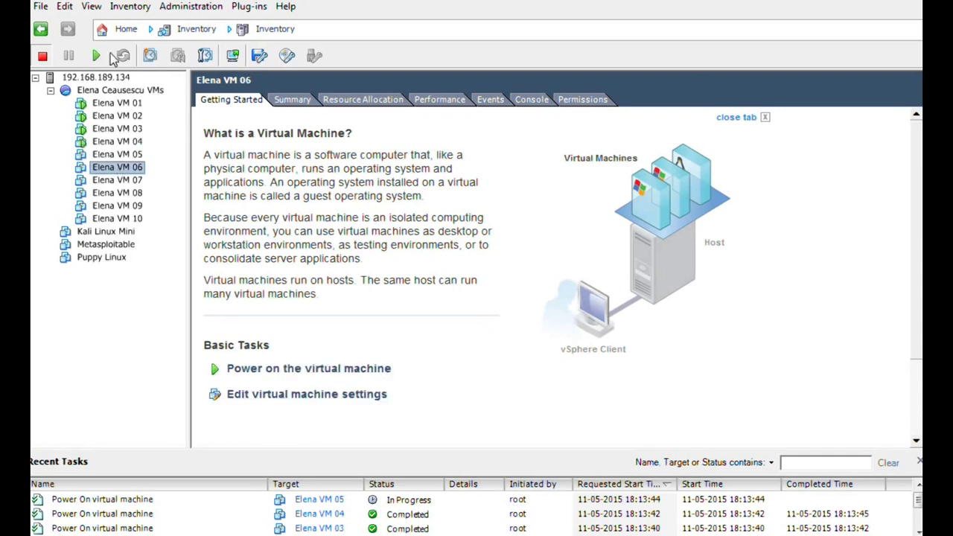
left_click(98, 56)
key("Down")
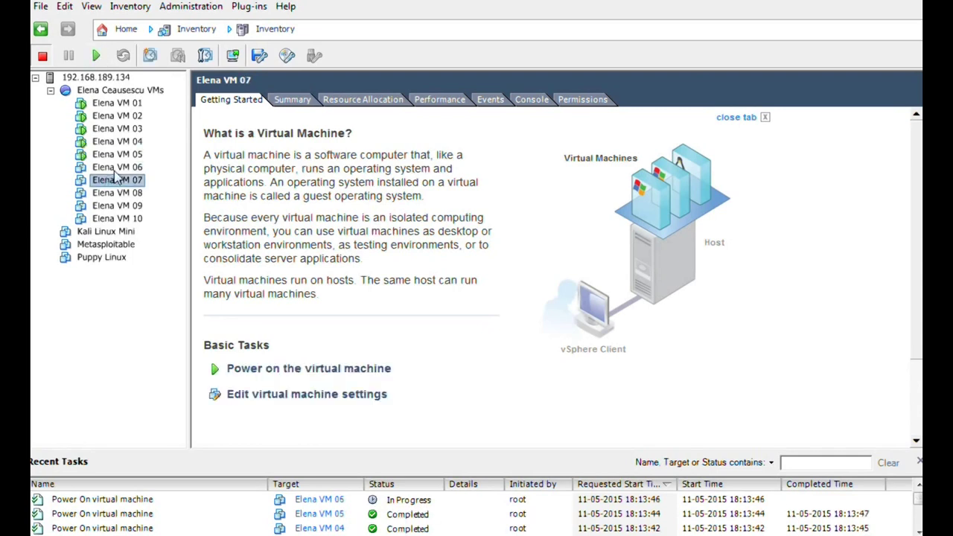
left_click(97, 57)
Power on the remaining virtual machines Elena VM 08, Elena VM 09 and Elena VM 10
left_click(111, 194)
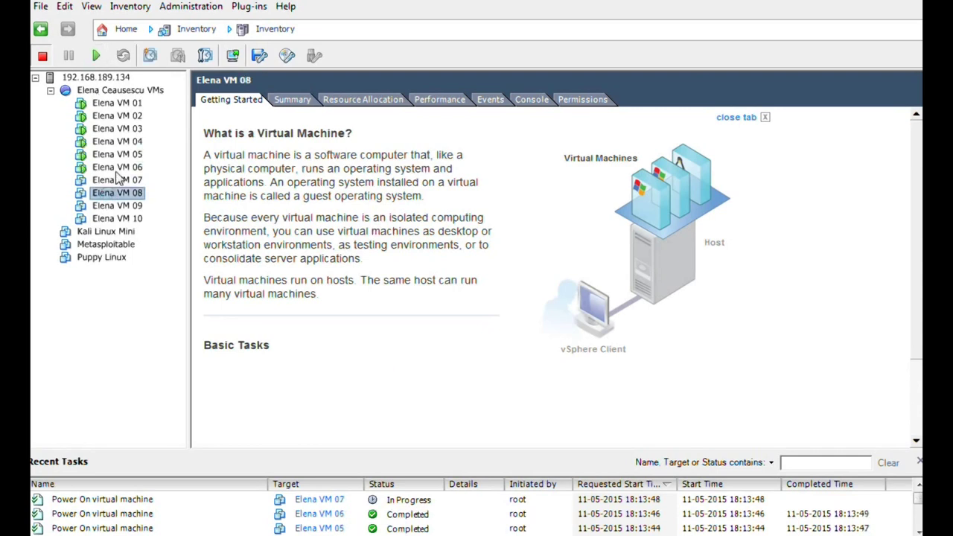
left_click(97, 56)
left_click(113, 205)
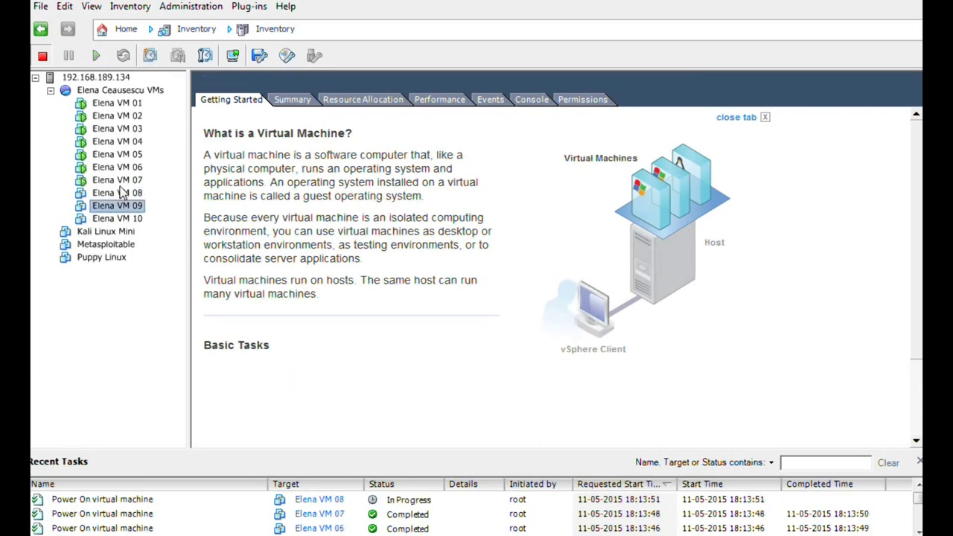
left_click(96, 55)
left_click(112, 218)
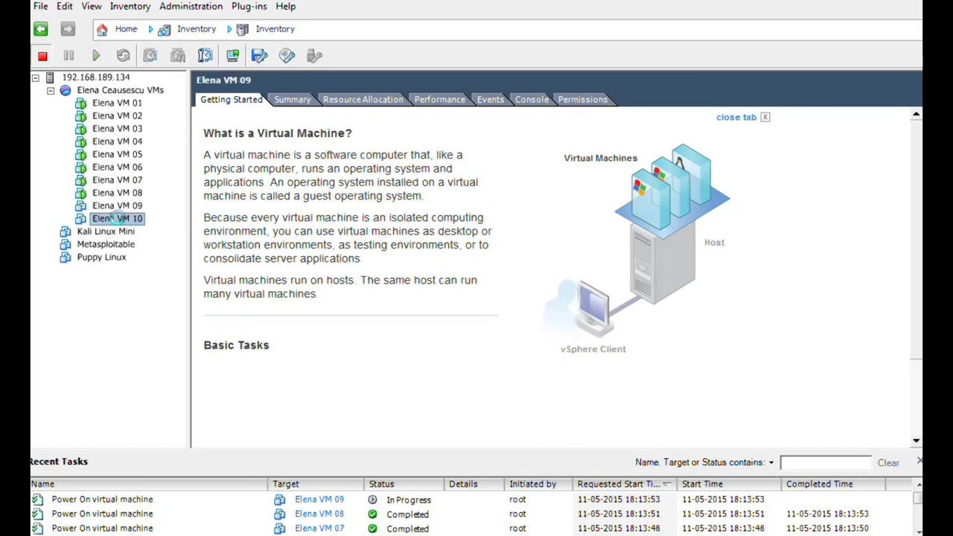
left_click(96, 55)
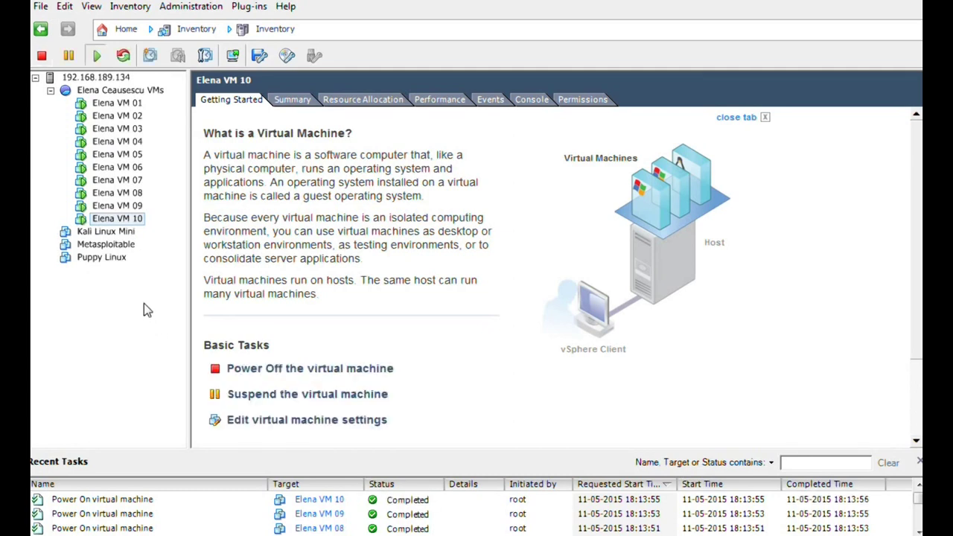
Check the console of Elena VM 10 and view the summary of the resource pool containing the Elena VMs
left_click(532, 100)
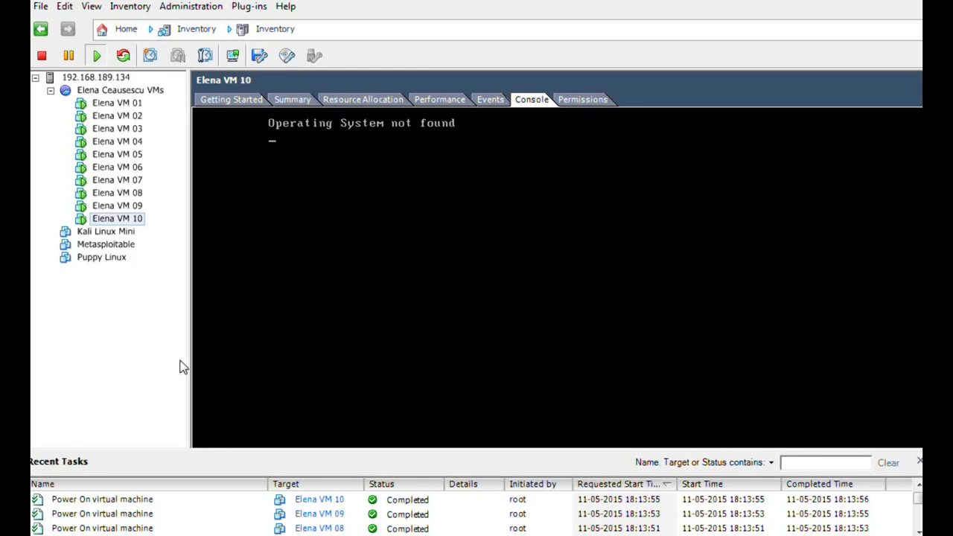
key("ctrl+alt")
left_click(119, 90)
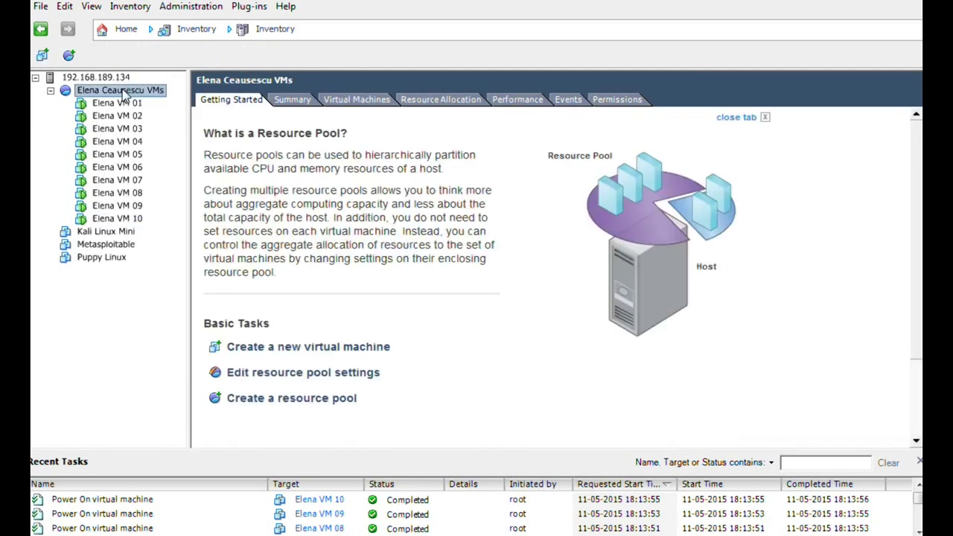
left_click(293, 100)
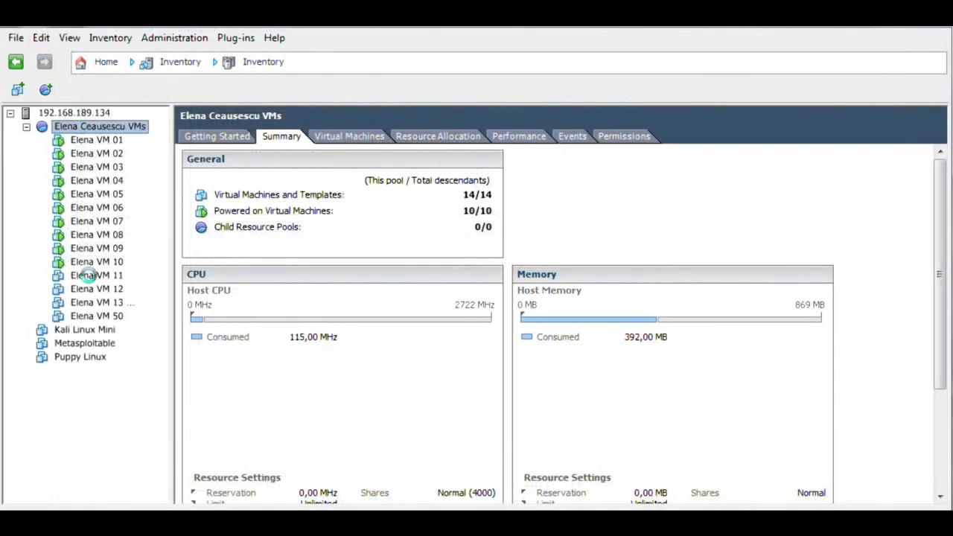
Power on the additional virtual machines Elena VM 11, Elena VM 12, Elena VM 13 and Elena VM 50
left_click(95, 278)
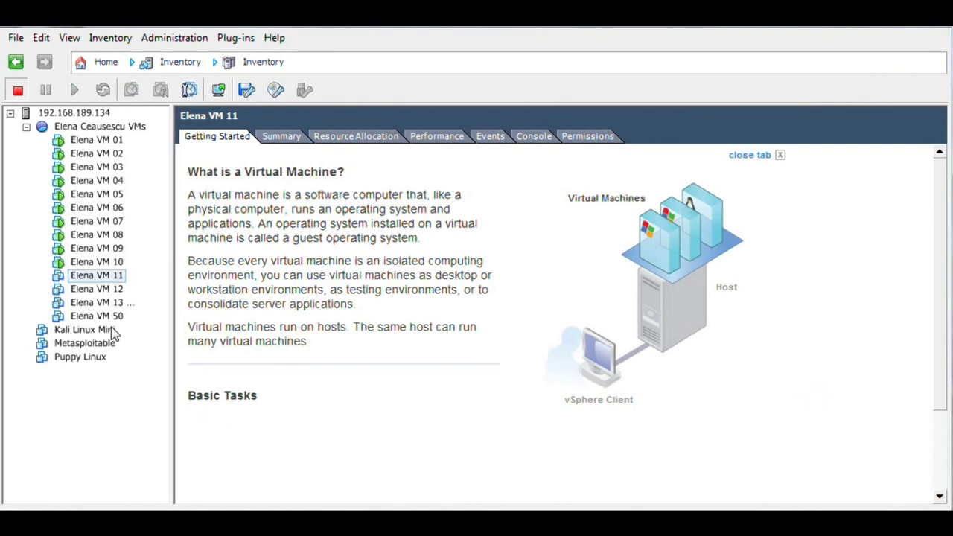
left_click(93, 291)
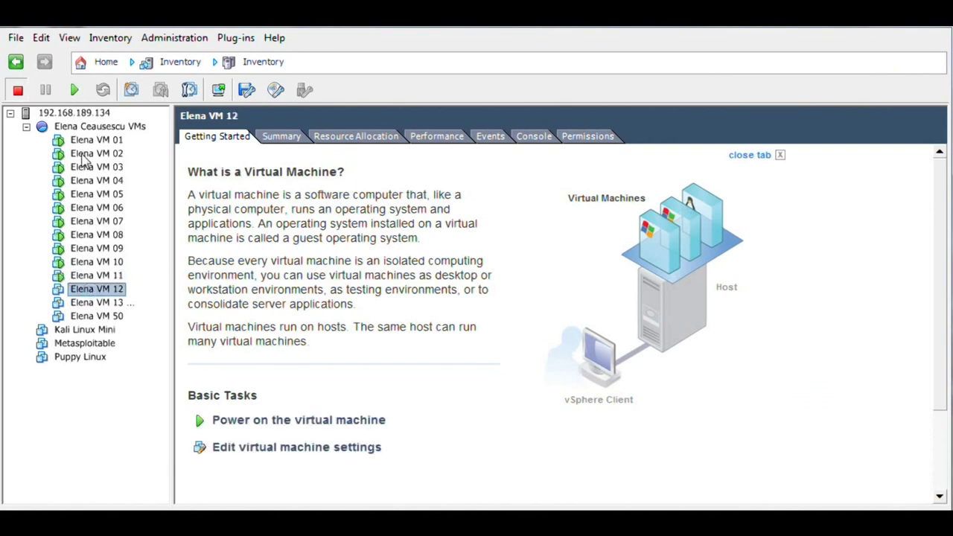
left_click(74, 90)
left_click(87, 303)
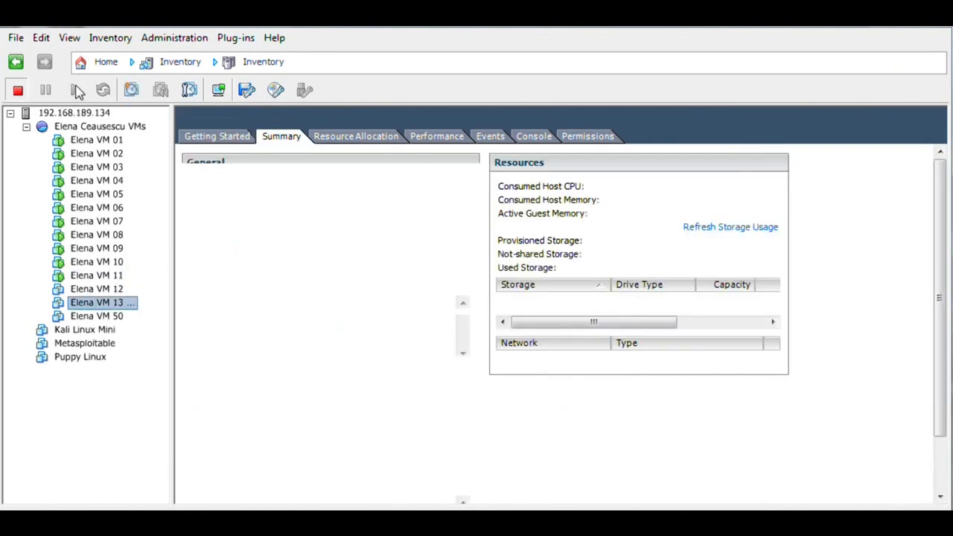
left_click(75, 90)
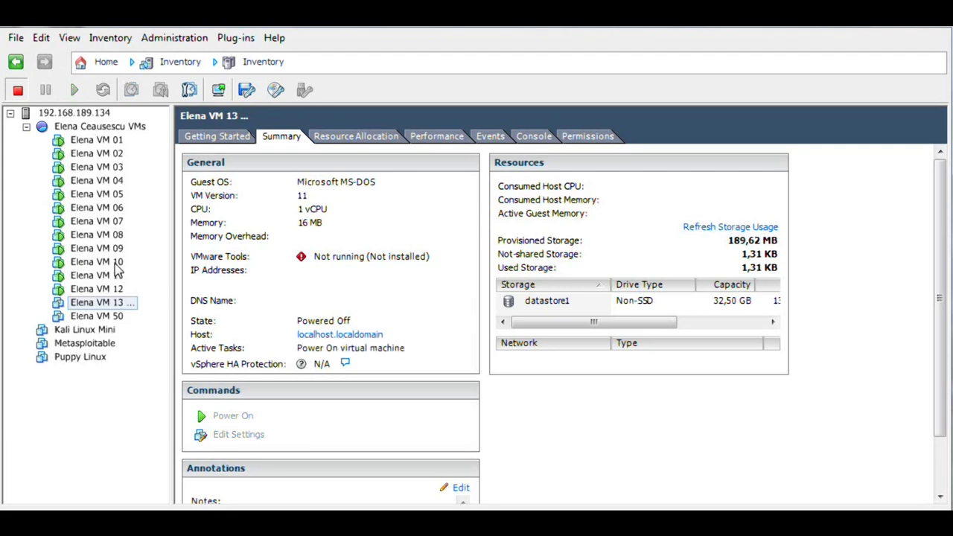
left_click(101, 317)
left_click(74, 91)
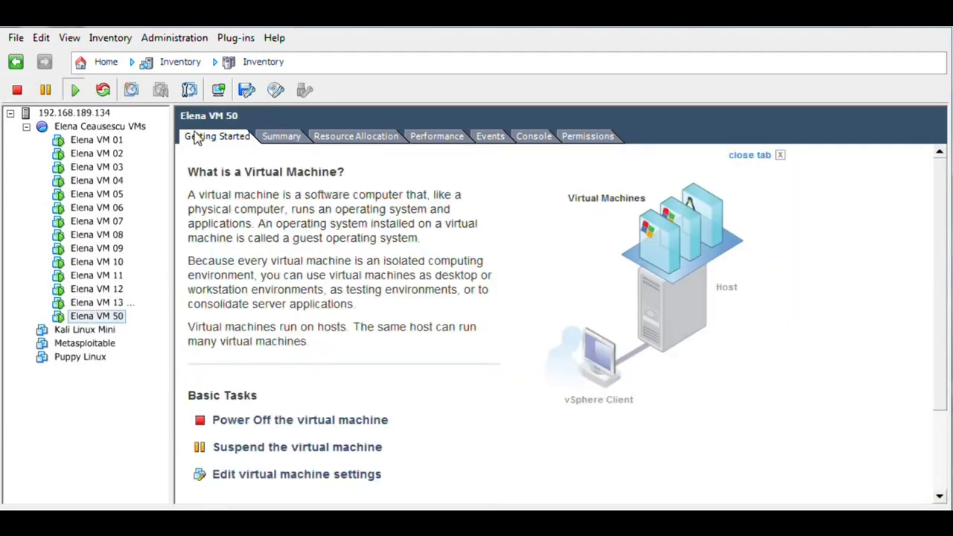
Check the summary and console of Elena VM 50, and reset that virtual machine
left_click(281, 138)
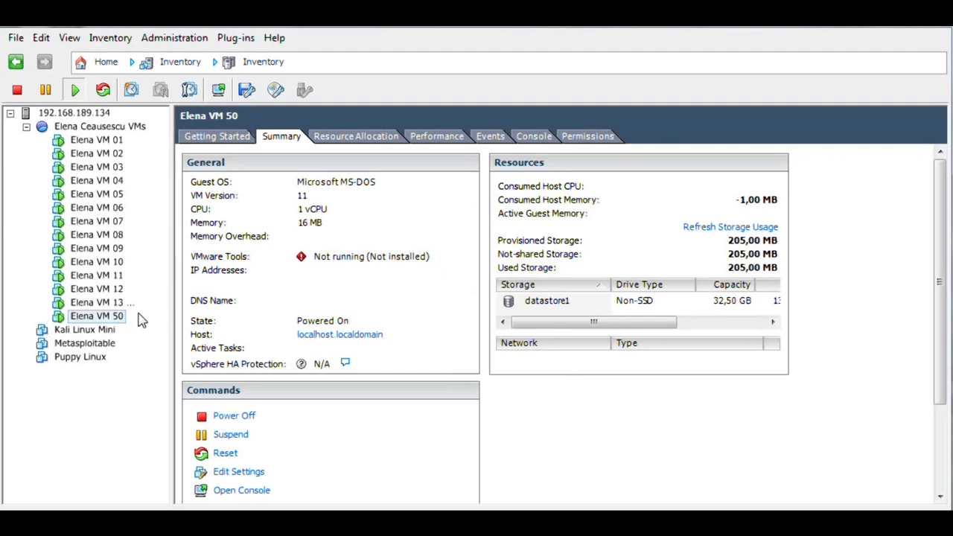
left_click(544, 139)
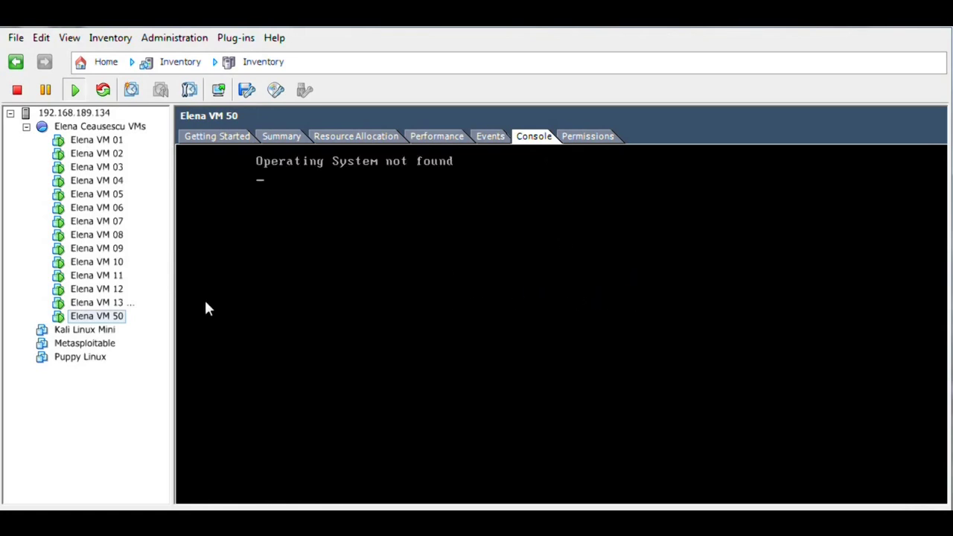
right_click(89, 320)
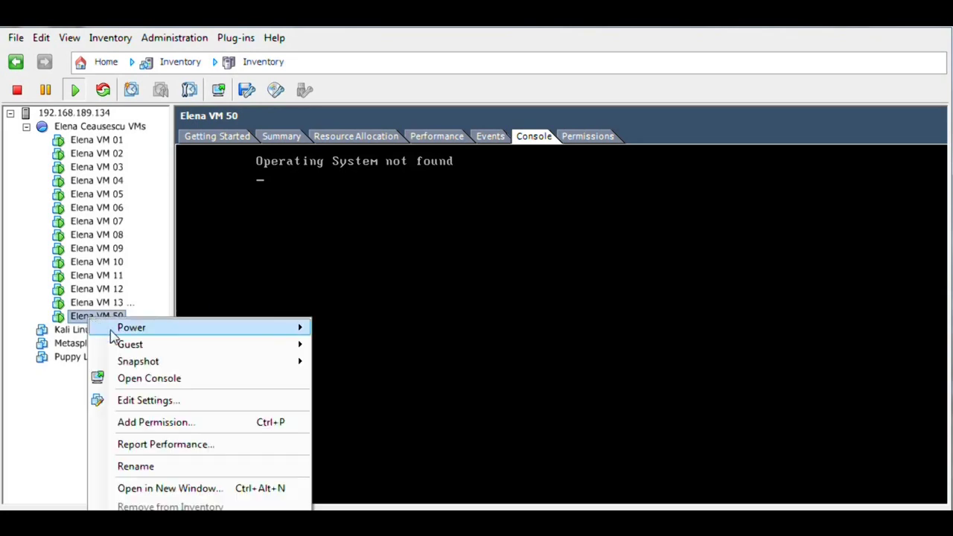
mouse_move(295, 332)
left_click(399, 380)
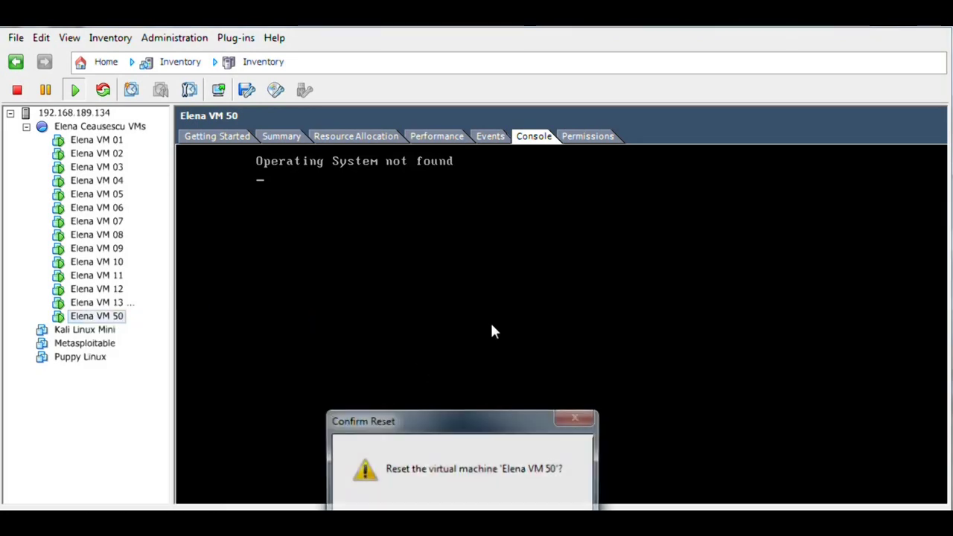
left_click(477, 518)
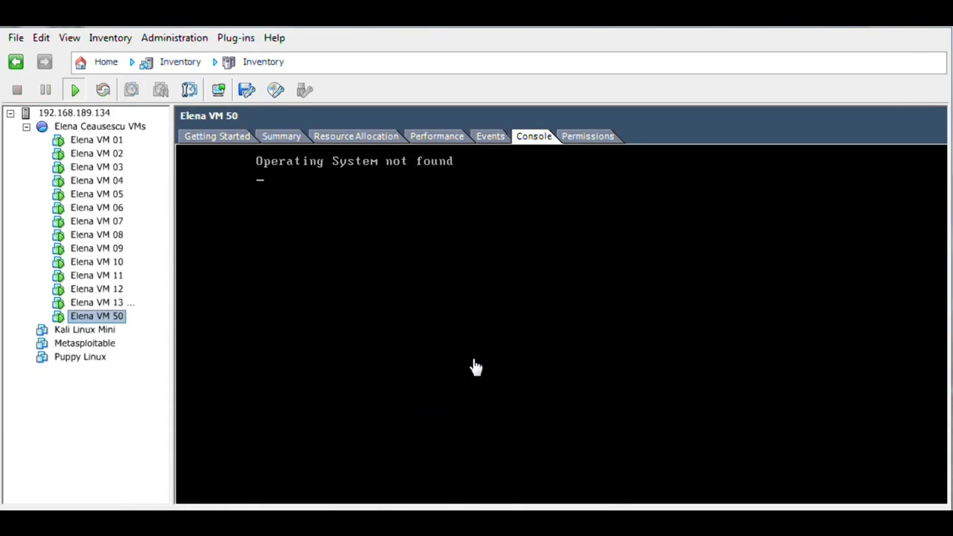